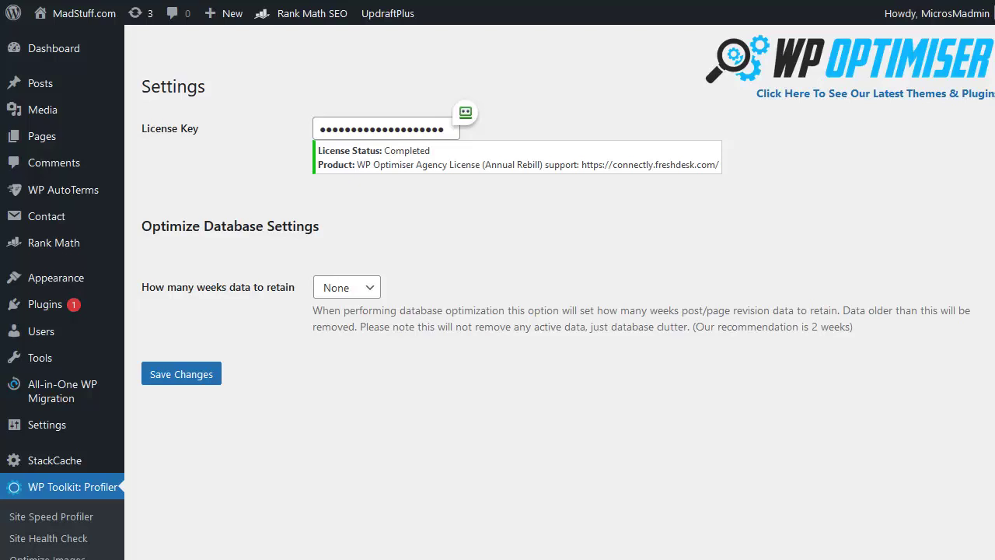
Open WP Profiler's Optimize Database page, showing 93.73% efficiency, 2.2 MB overhead and 36 revisions.
scroll(311, 388, "down", 2)
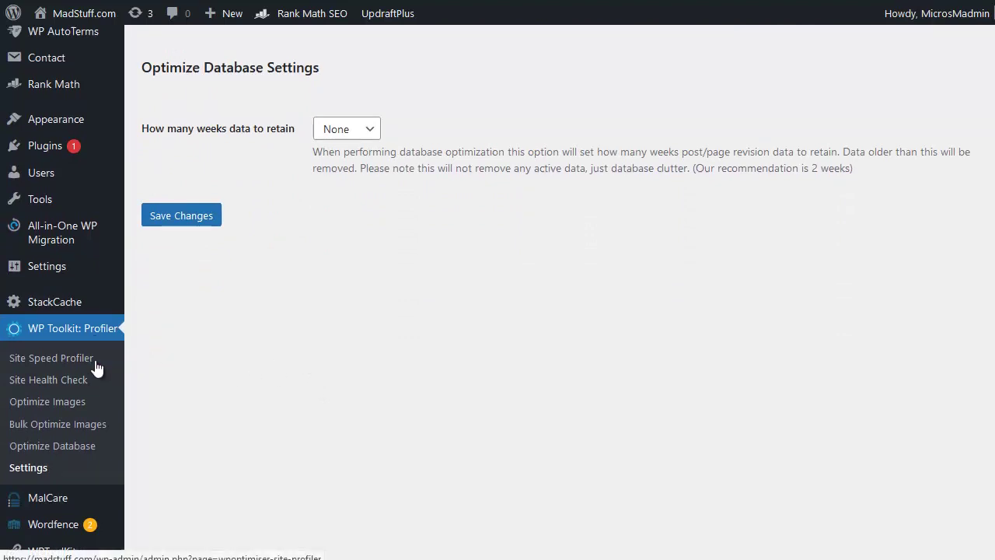
left_click(86, 451)
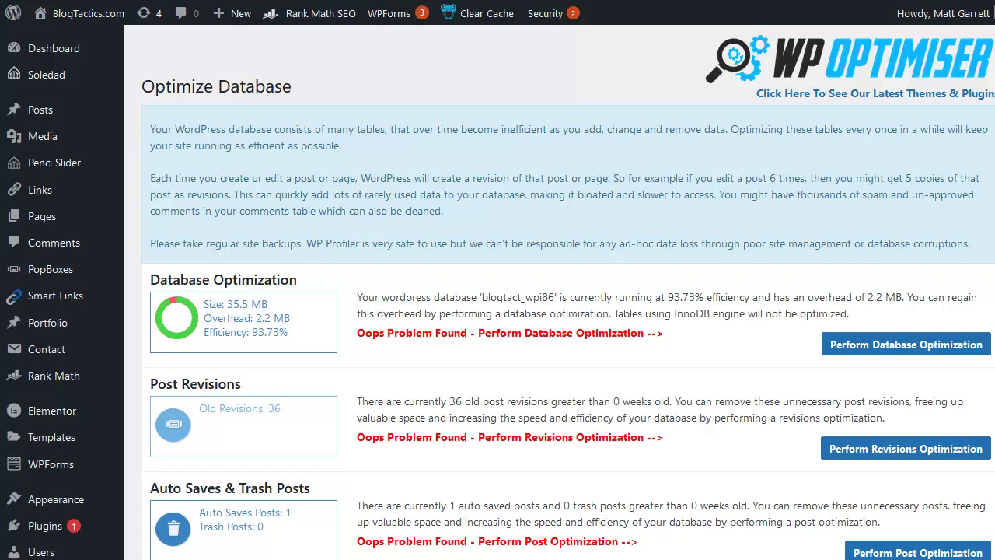
Run and confirm table optimization, cutting the 2.2 MB overhead to 0 bytes at 100.00% efficiency.
left_click(902, 346)
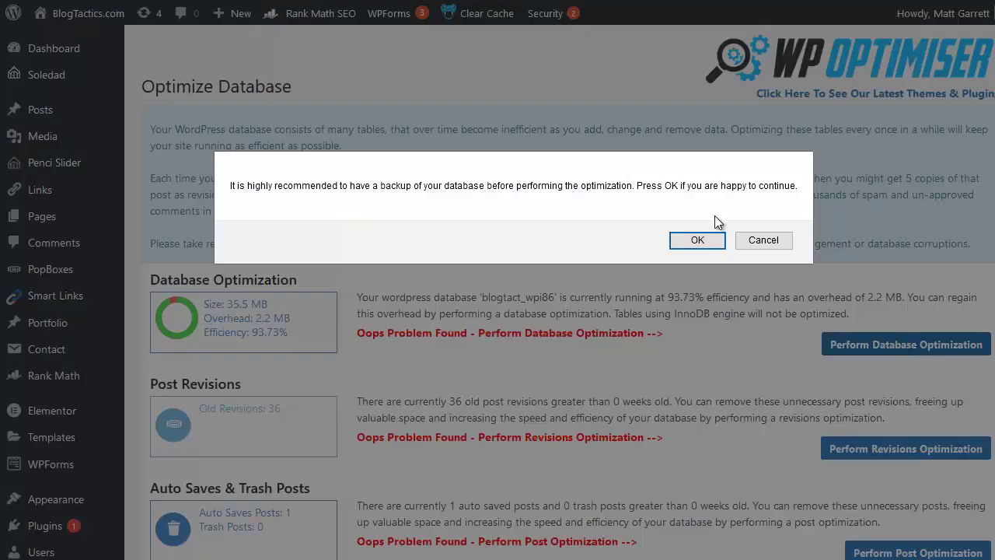
left_click(697, 240)
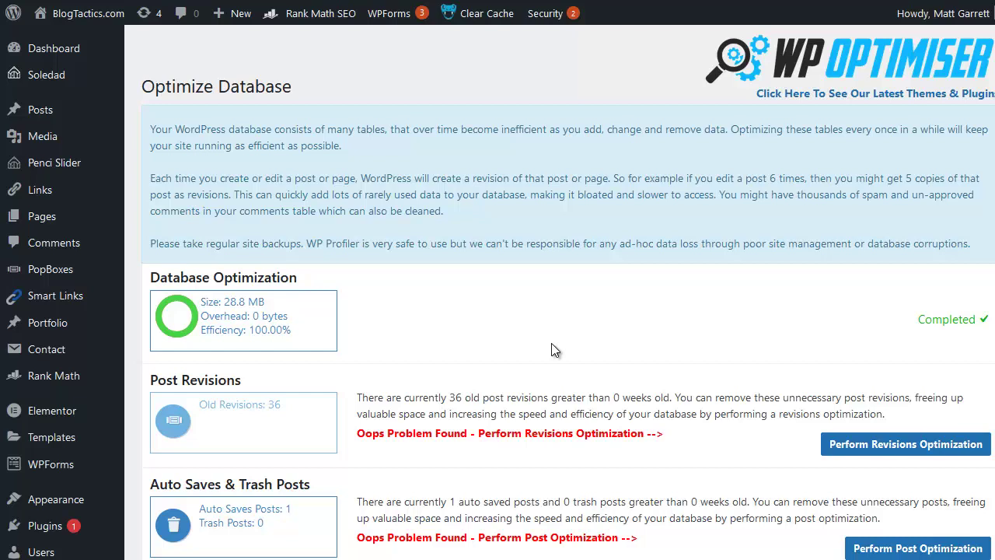
Remove the 36 old post revisions and the auto-saved and trashed posts, confirming each cleanup.
scroll(551, 350, "down", 2)
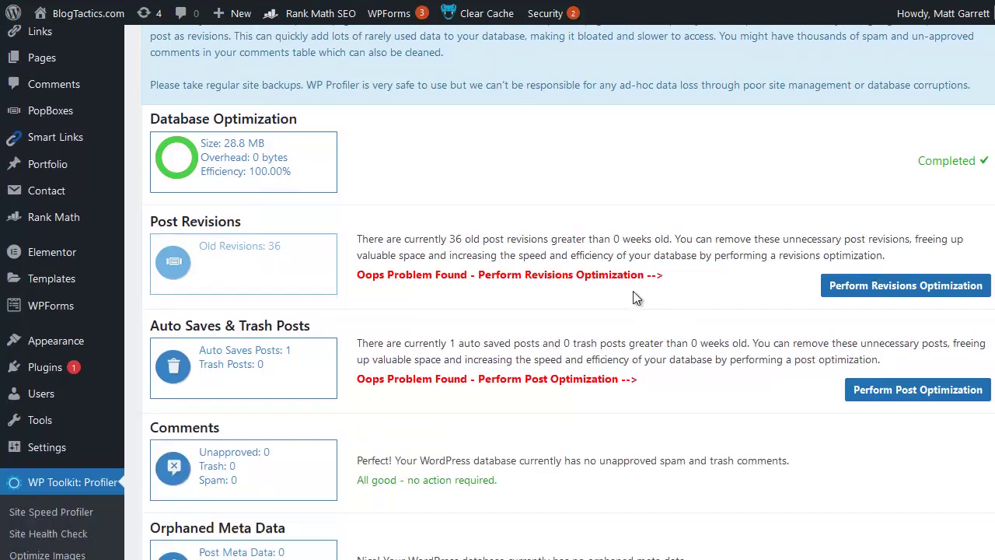
left_click(854, 293)
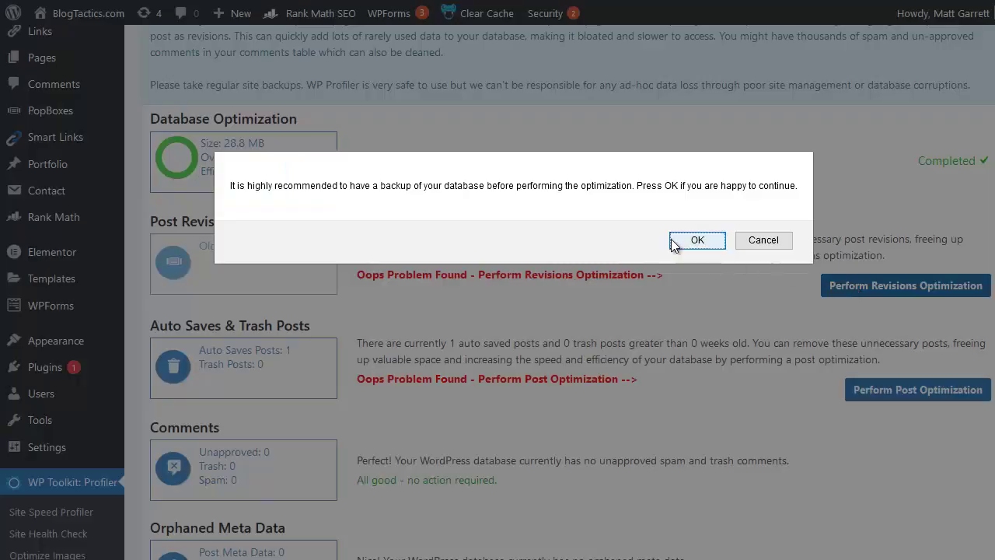
left_click(684, 302)
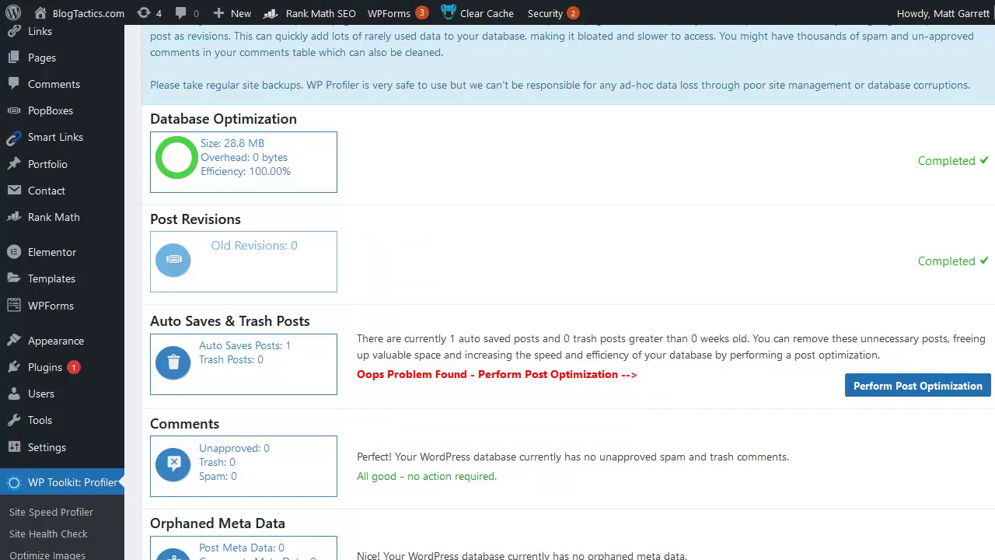
left_click(887, 385)
left_click(696, 242)
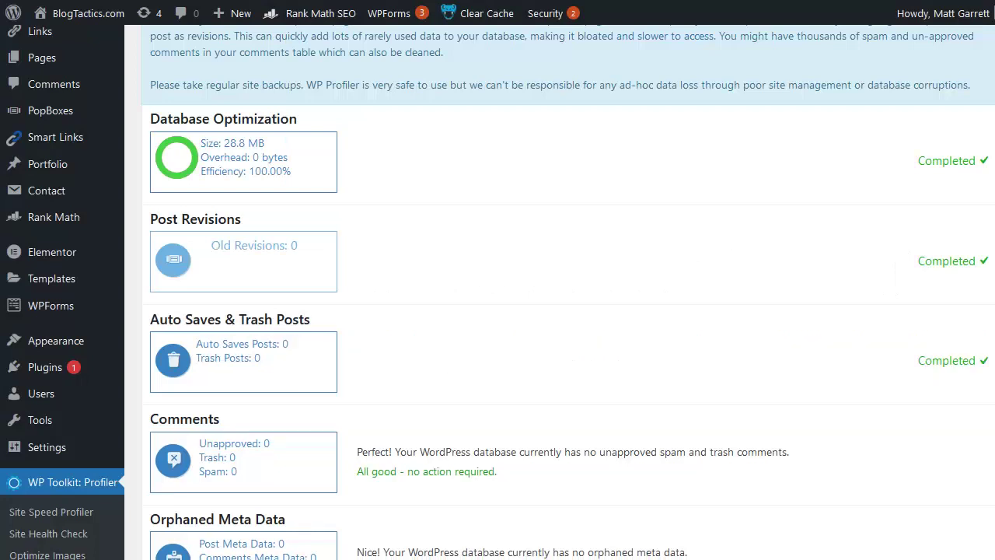
scroll(682, 259, "down", 2)
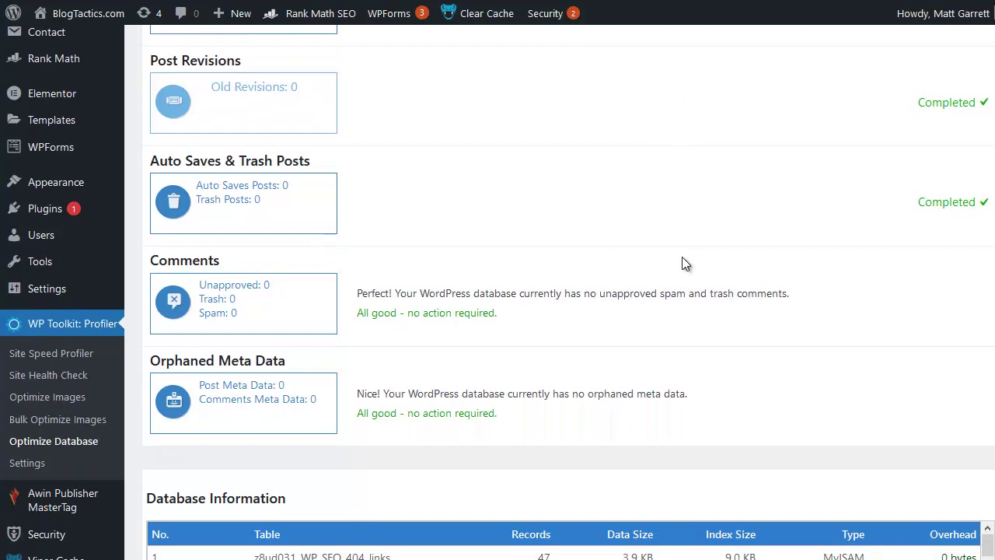
scroll(682, 259, "up", 1)
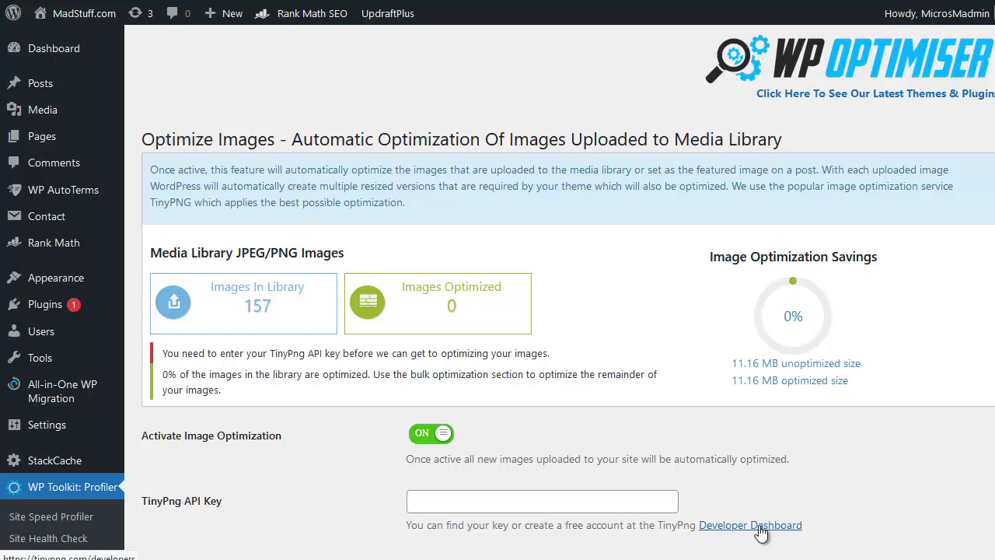
left_click(760, 531)
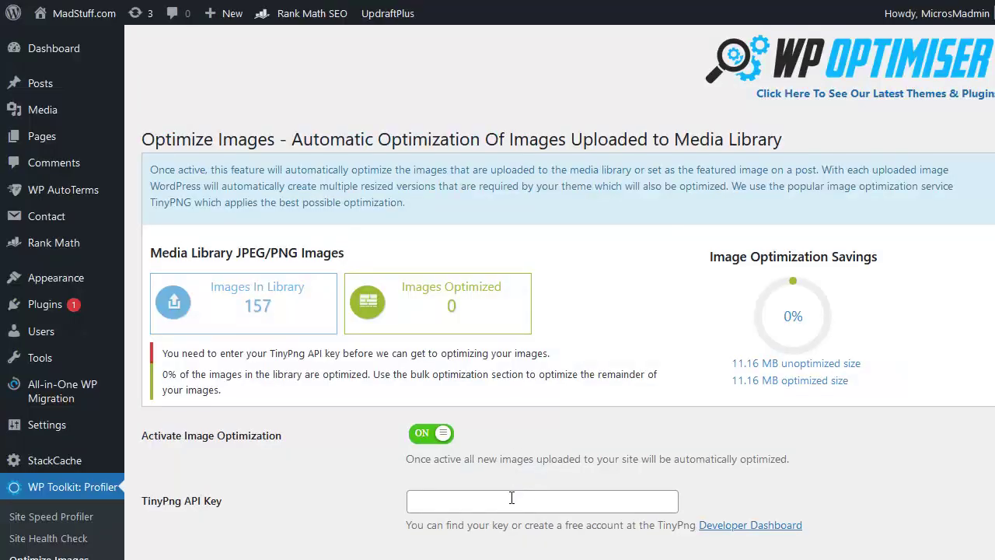
left_click(511, 496)
scroll(327, 481, "down", 1)
scroll(326, 481, "down", 1)
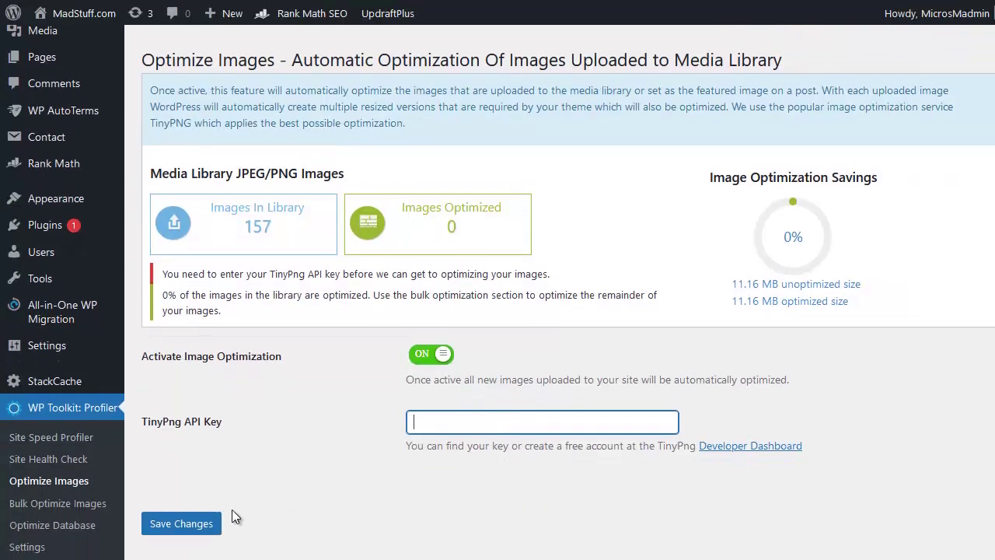
left_click(808, 232)
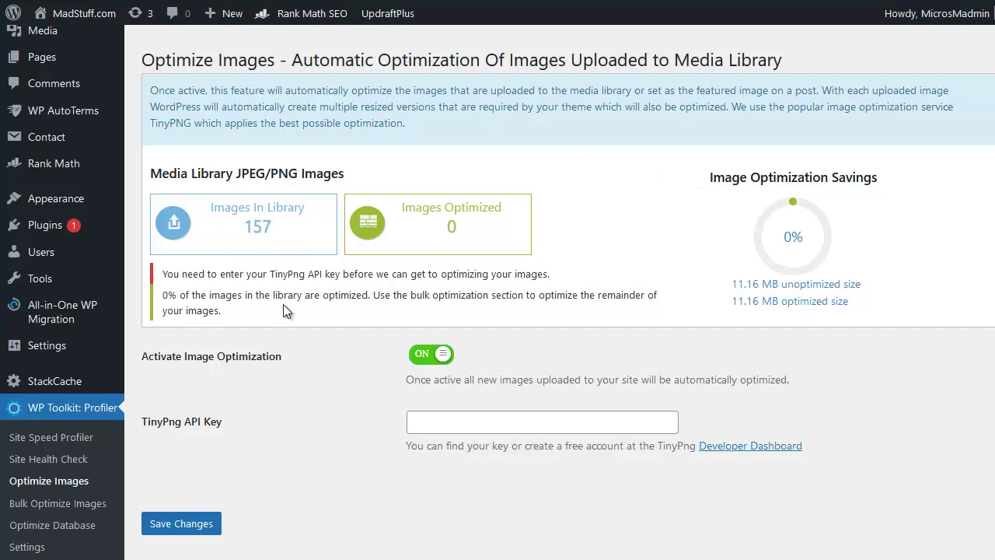
Open Bulk Optimize Images and change the batch size from 5 to 30 images.
left_click(73, 512)
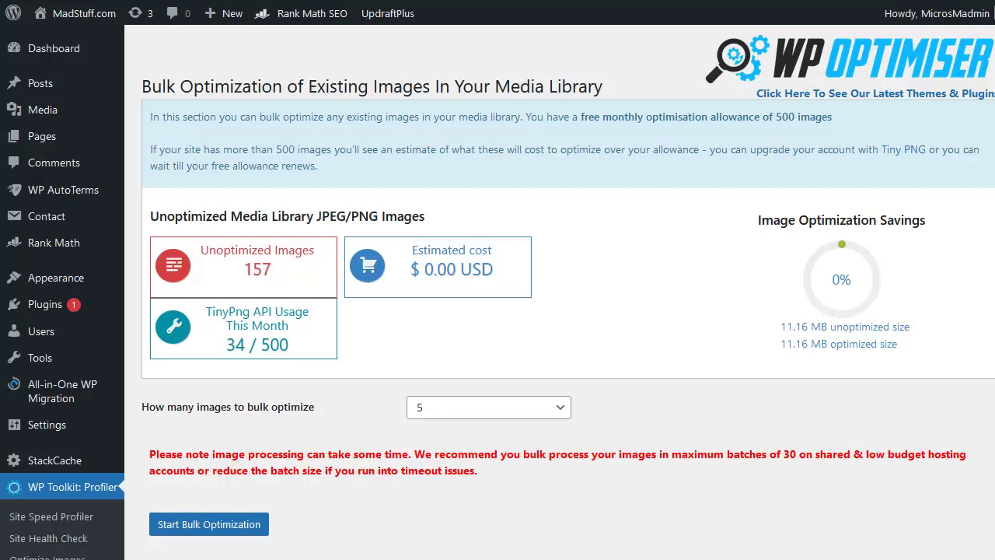
left_click(545, 415)
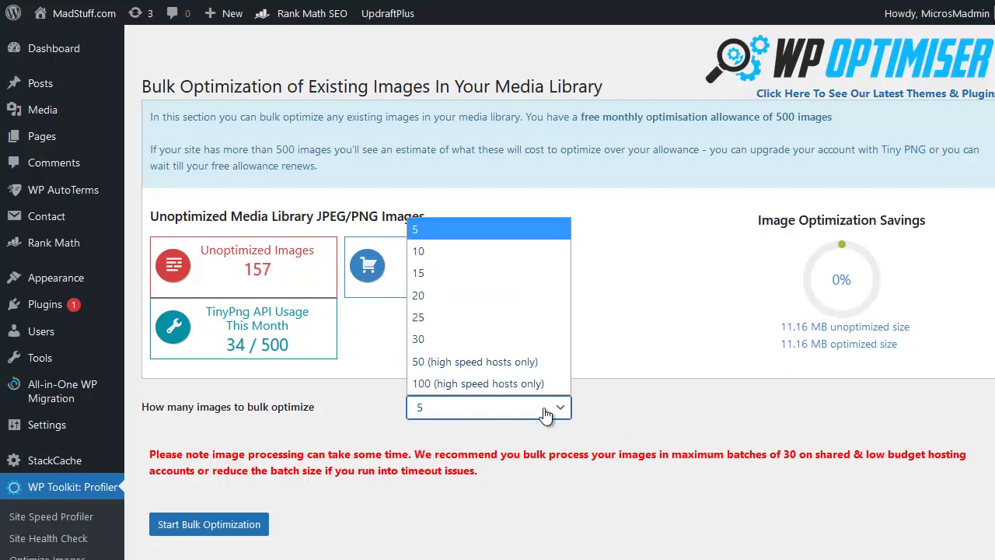
left_click(475, 348)
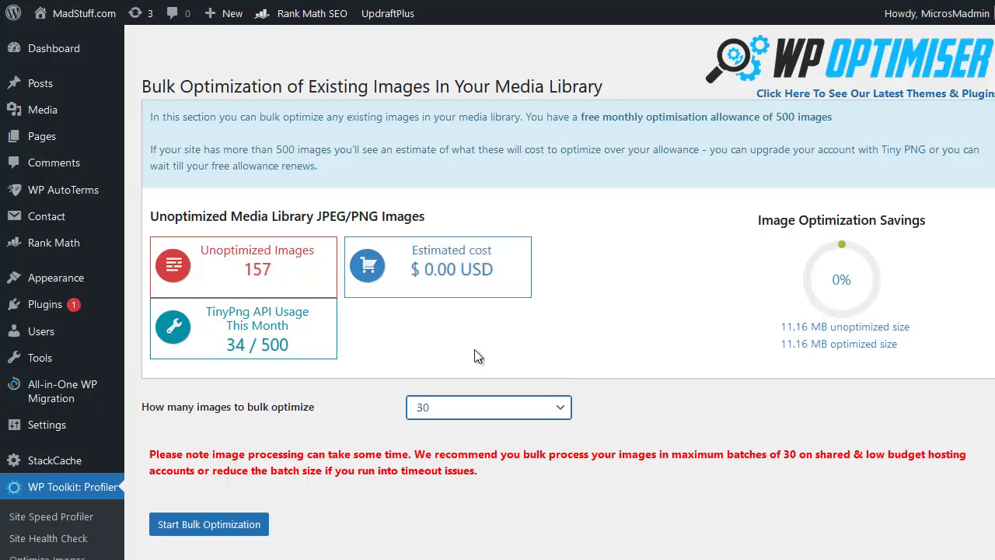
Bulk-optimize the library in batches of 30 until 0 remain, saving 72.2% (11.16 MB to 3.11 MB).
left_click(225, 531)
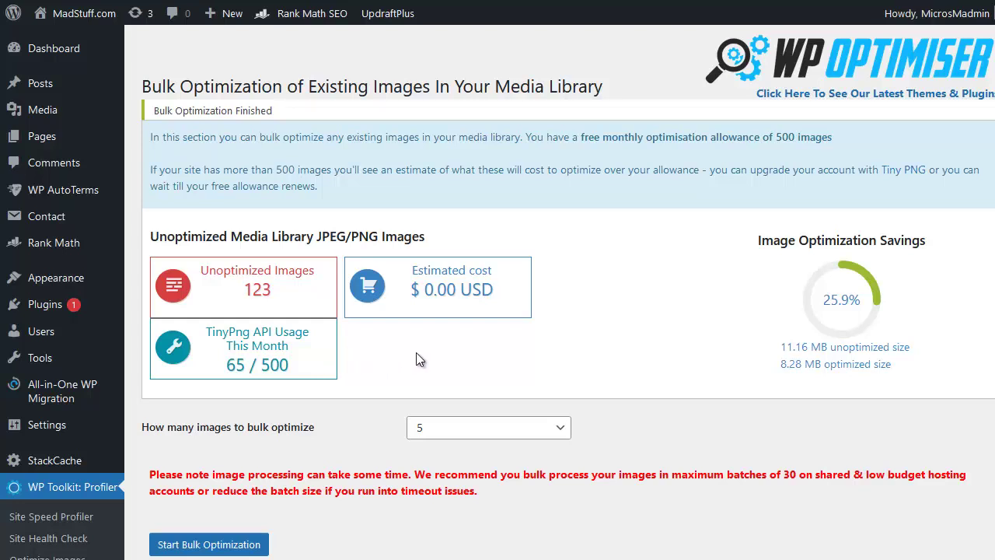
left_click(562, 430)
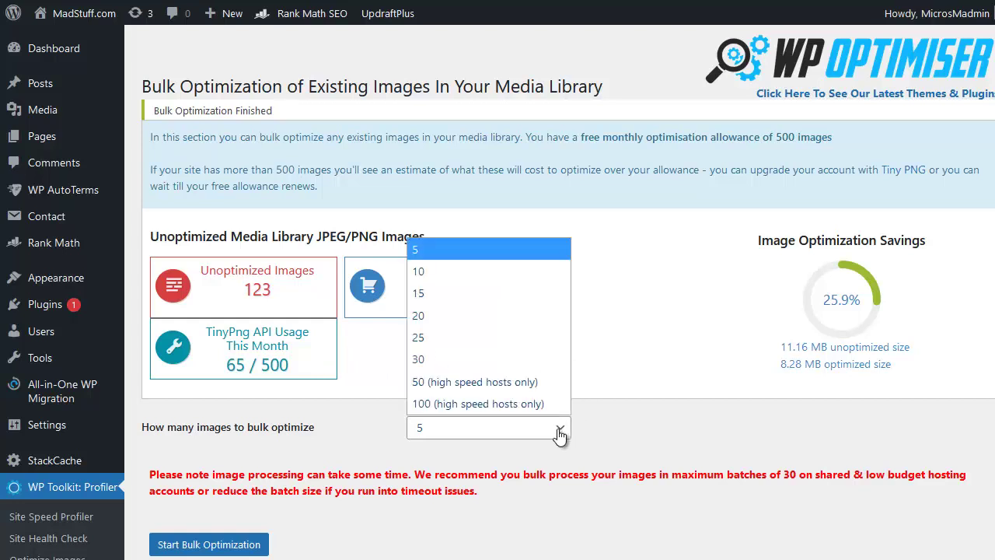
left_click(473, 360)
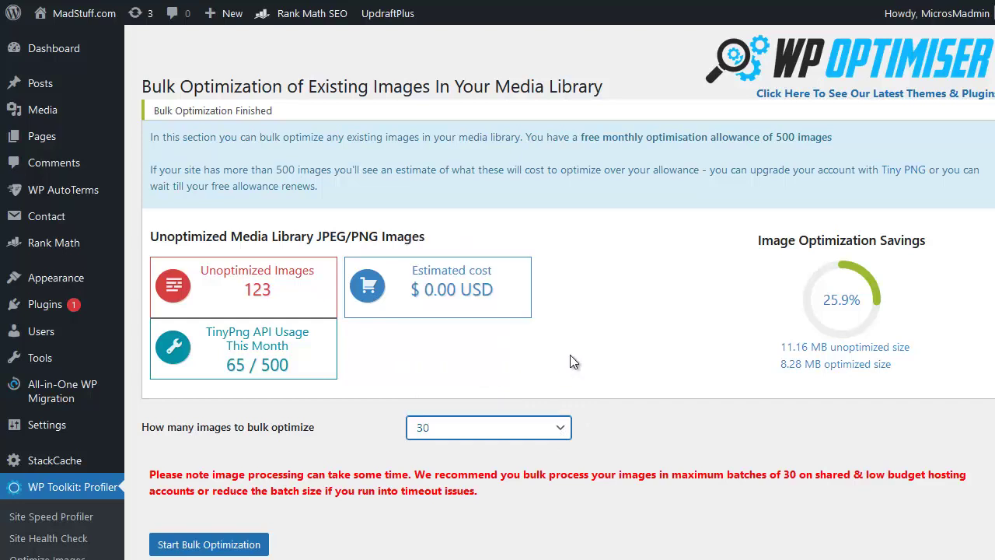
left_click(223, 548)
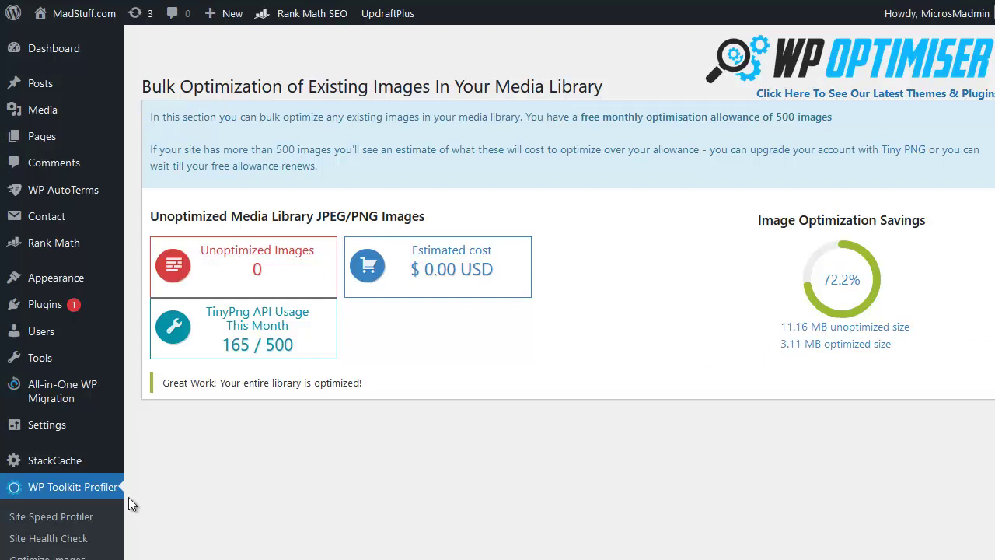
Open Site Health Check and scroll through the results, which flag 98% disk usage.
left_click(70, 543)
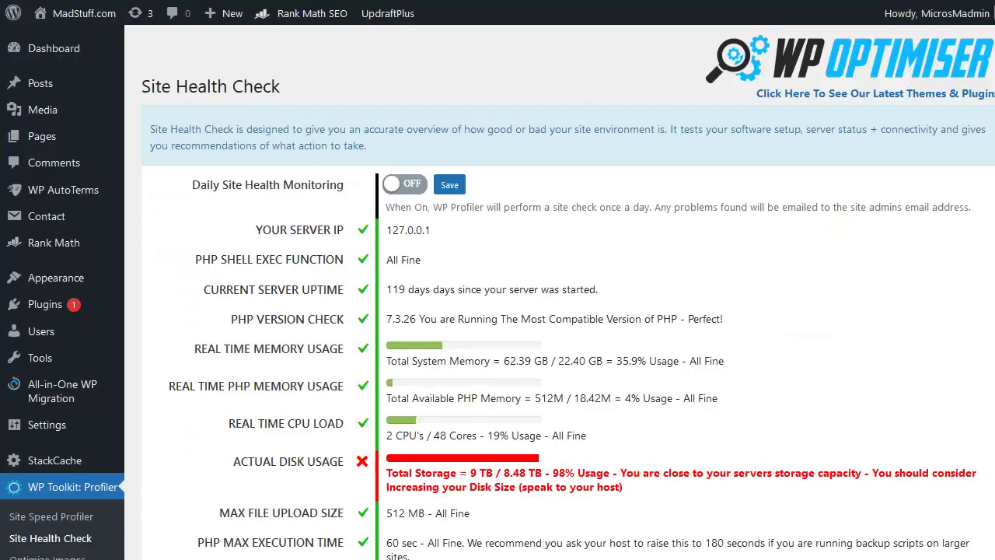
scroll(805, 246, "down", 1)
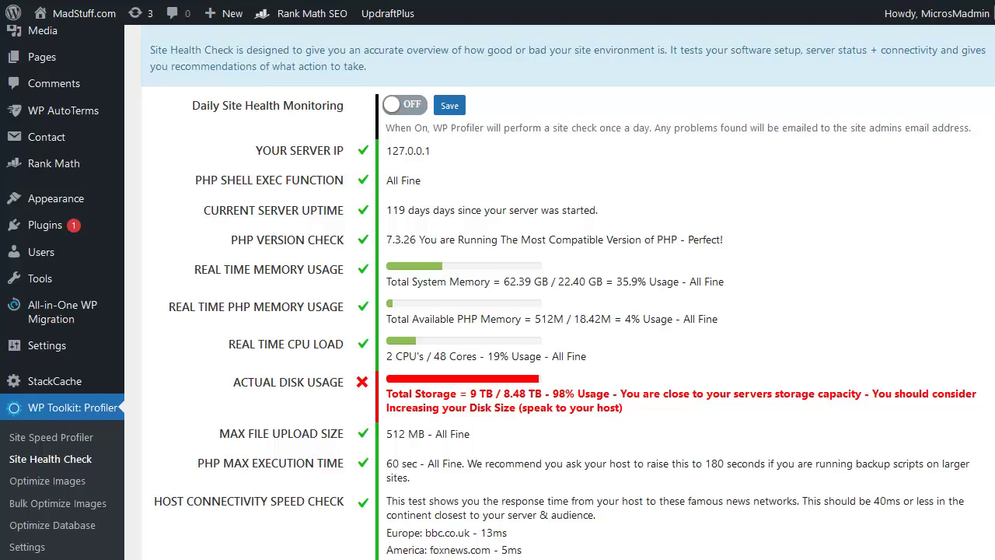
scroll(498, 292, "down", 1)
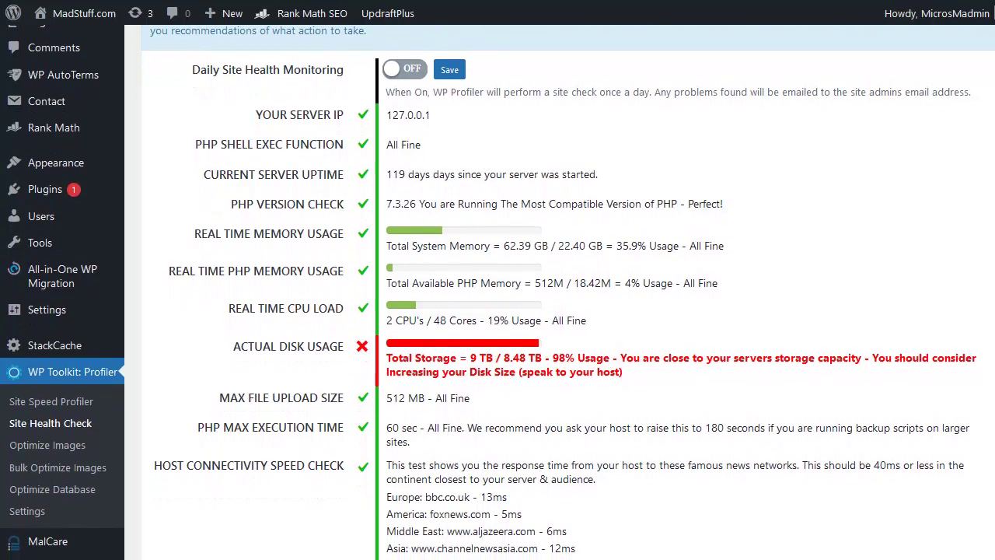
scroll(497, 292, "down", 1)
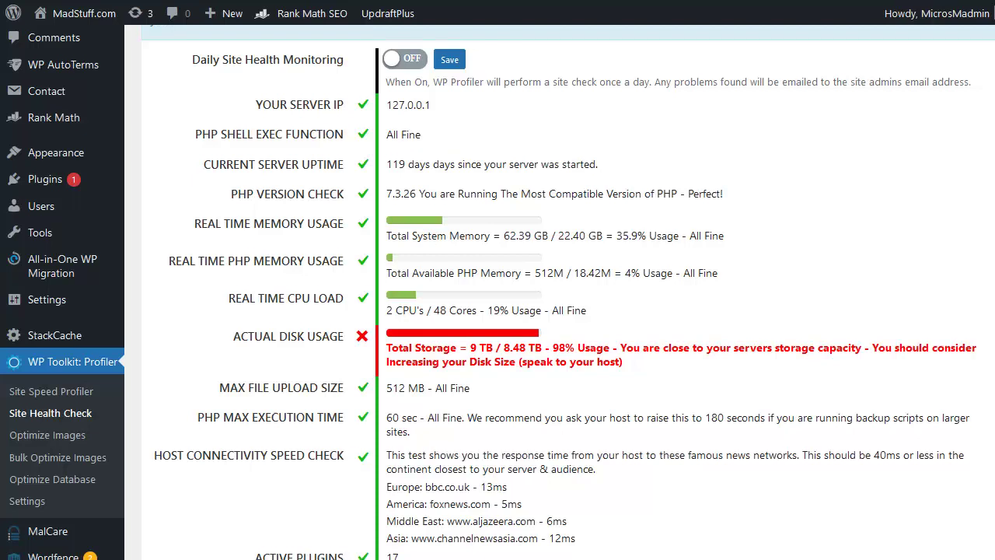
scroll(497, 292, "down", 1)
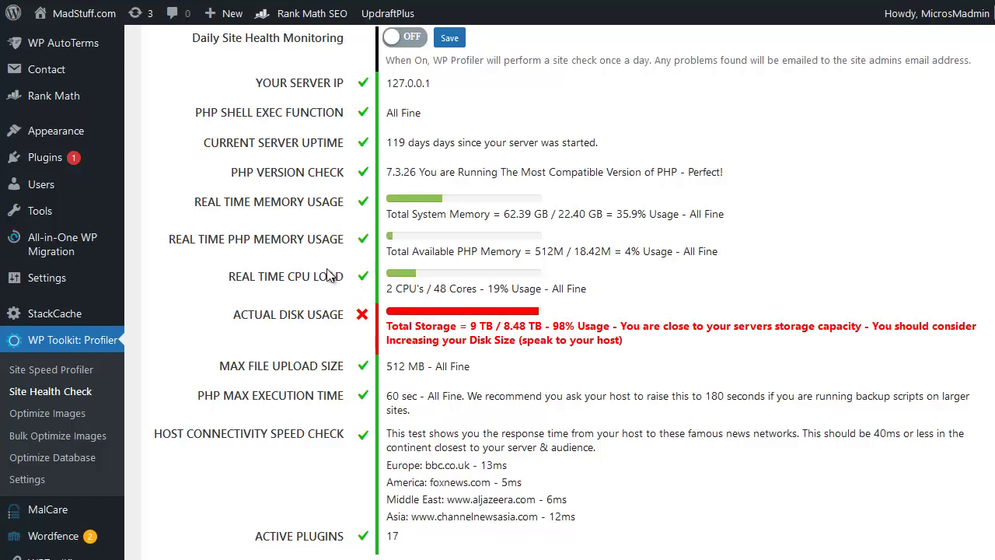
Profile the home page's load speed, producing a timeline with 0.67 sec load and 166.40 ms plugins load.
left_click(77, 376)
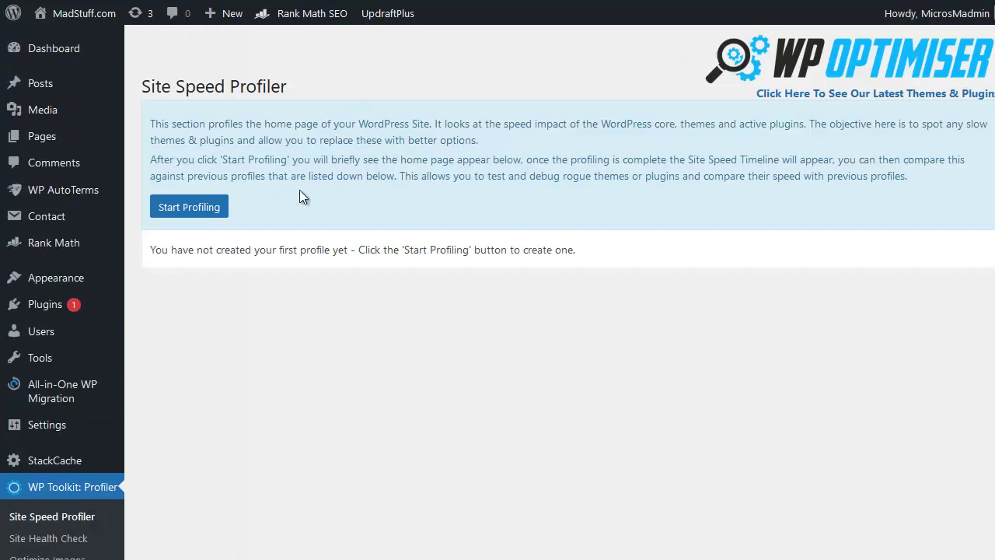
left_click(190, 210)
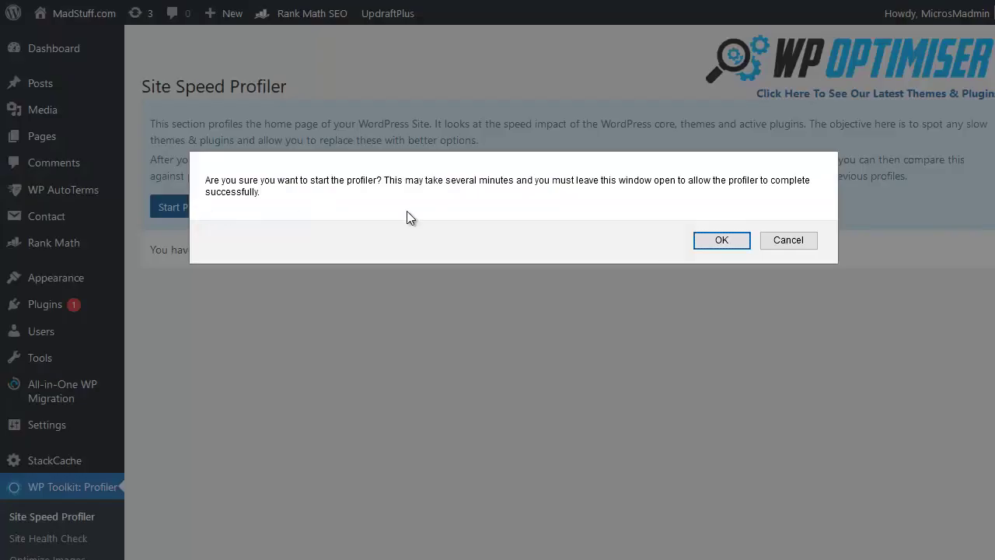
left_click(705, 238)
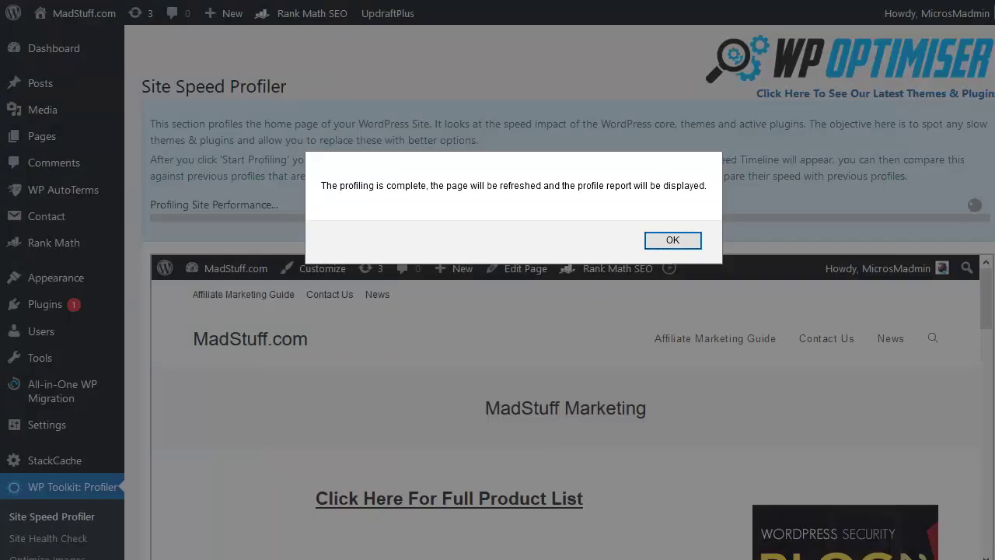
left_click(673, 240)
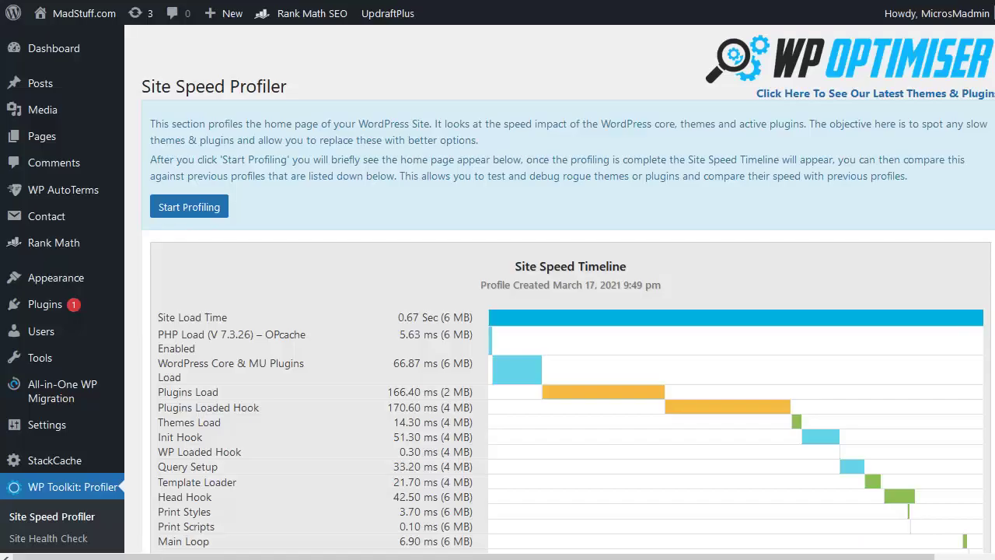
scroll(498, 311, "down", 2)
scroll(711, 25, "down", 3)
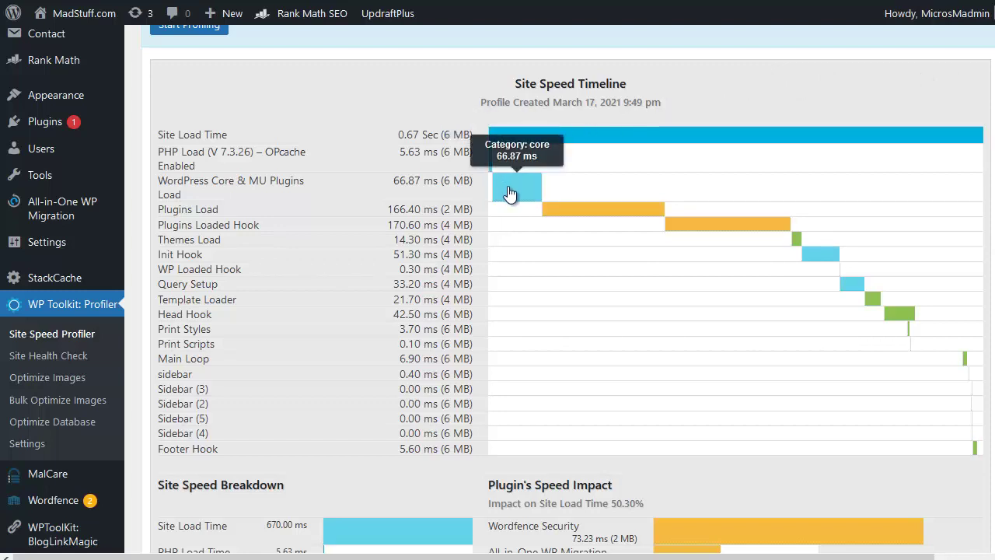
mouse_move(797, 245)
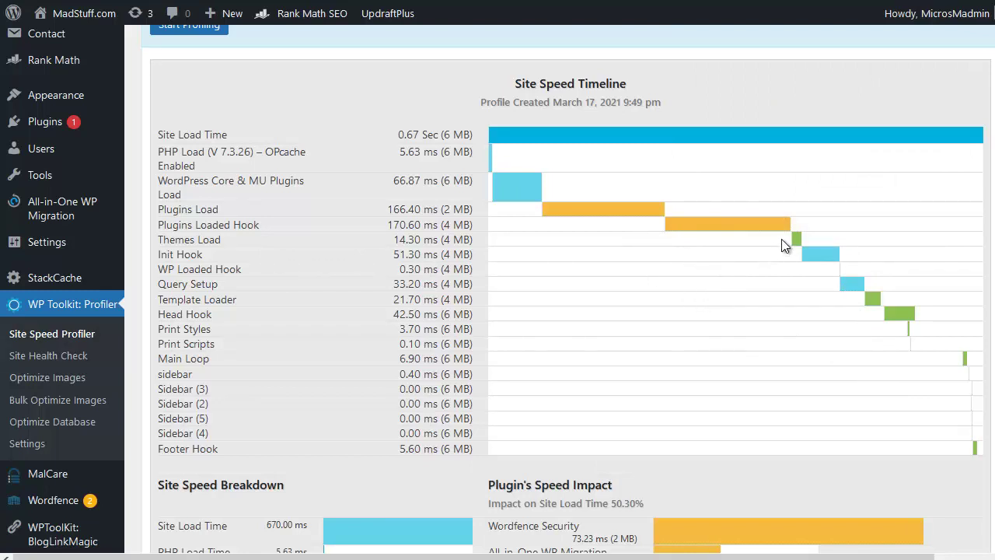
Scroll down to the Plugin's Speed Impact chart, where Wordfence Security is slowest at 73.23 ms.
mouse_move(646, 218)
scroll(498, 289, "down", 3)
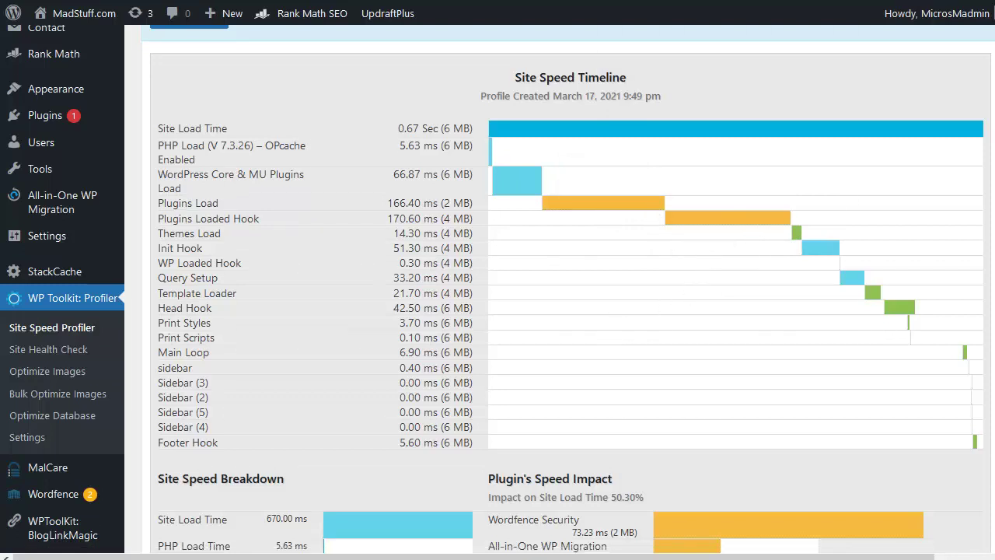
scroll(498, 289, "down", 3)
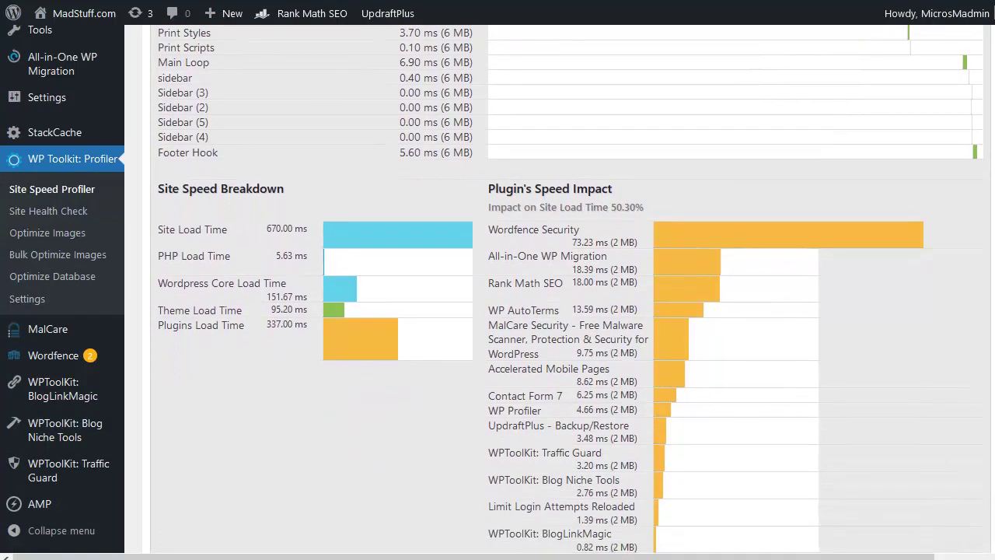
scroll(497, 289, "down", 1)
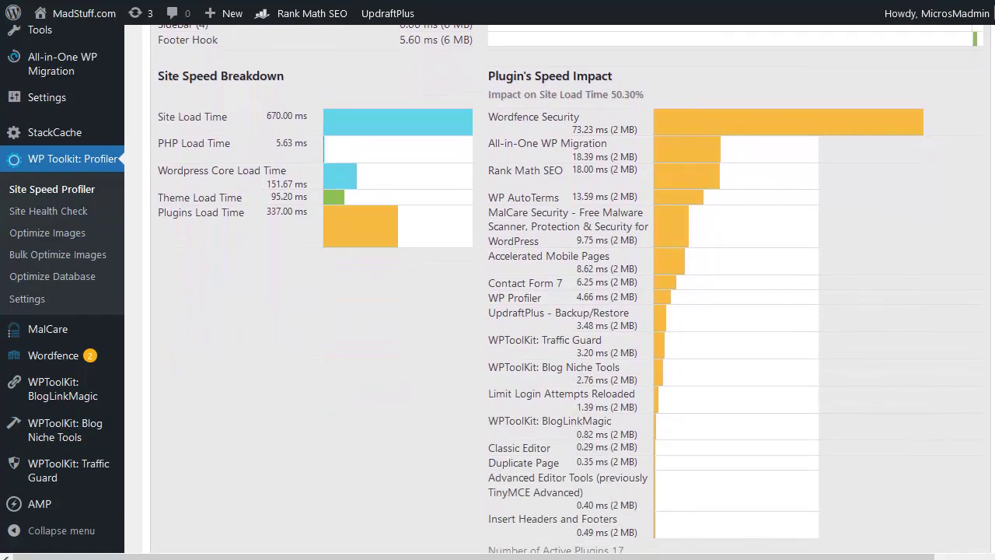
scroll(497, 289, "down", 1)
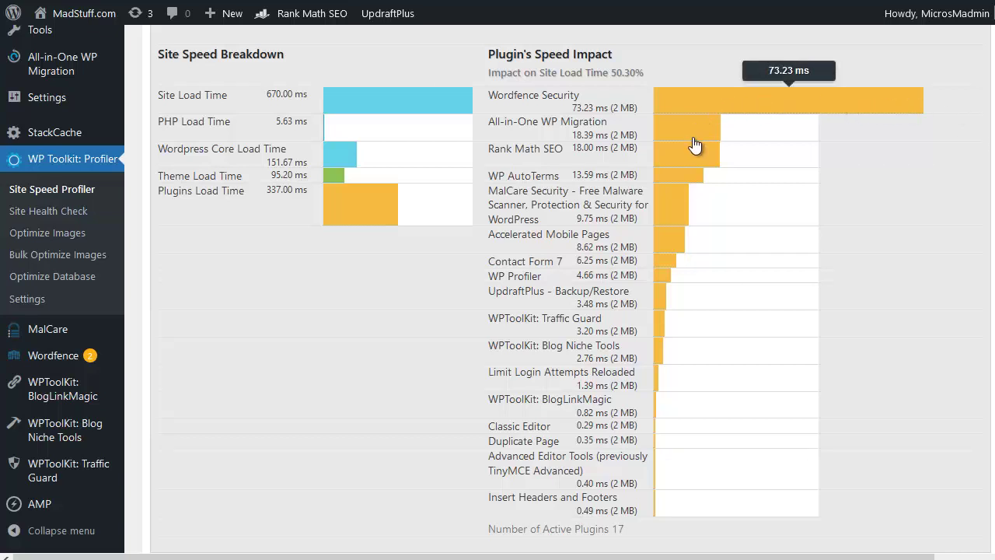
mouse_move(688, 103)
mouse_move(695, 129)
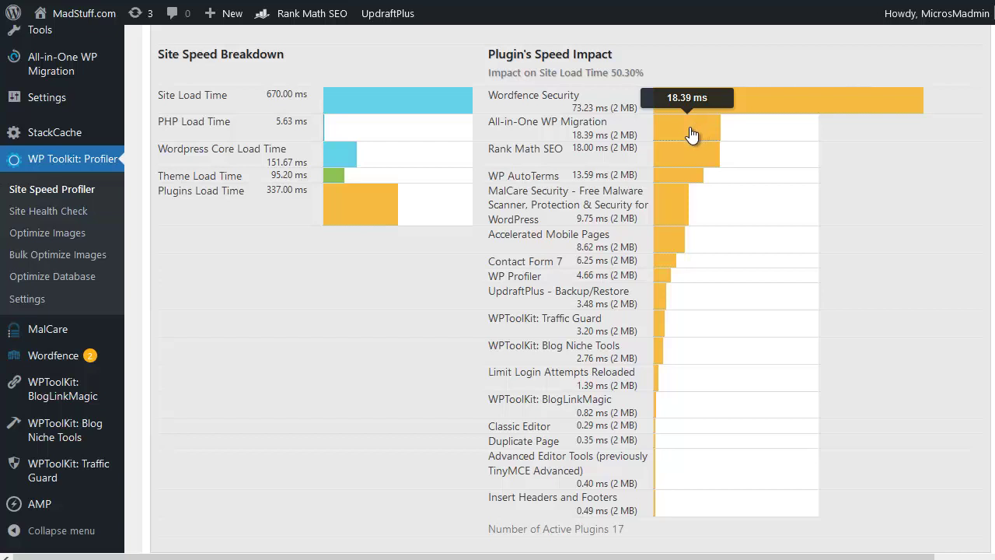
mouse_move(736, 113)
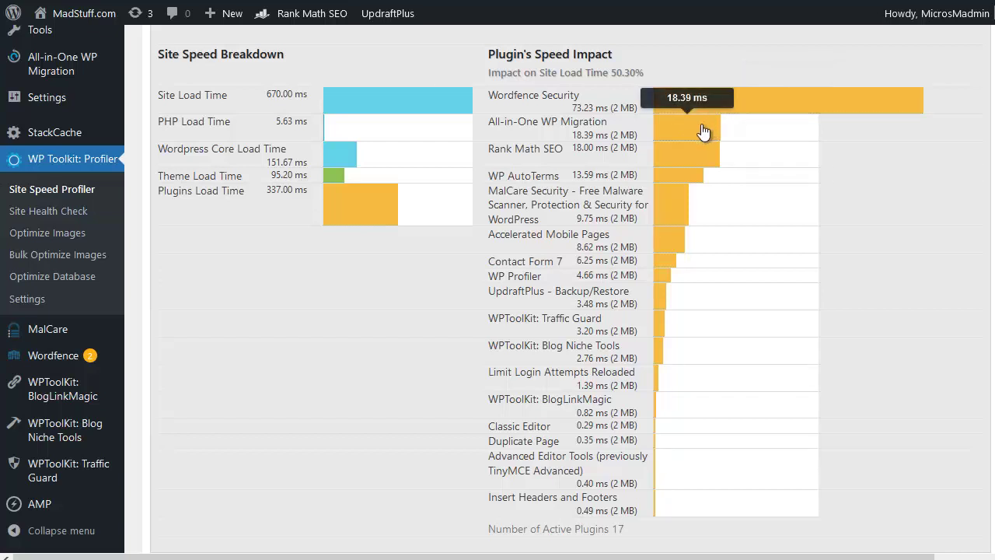